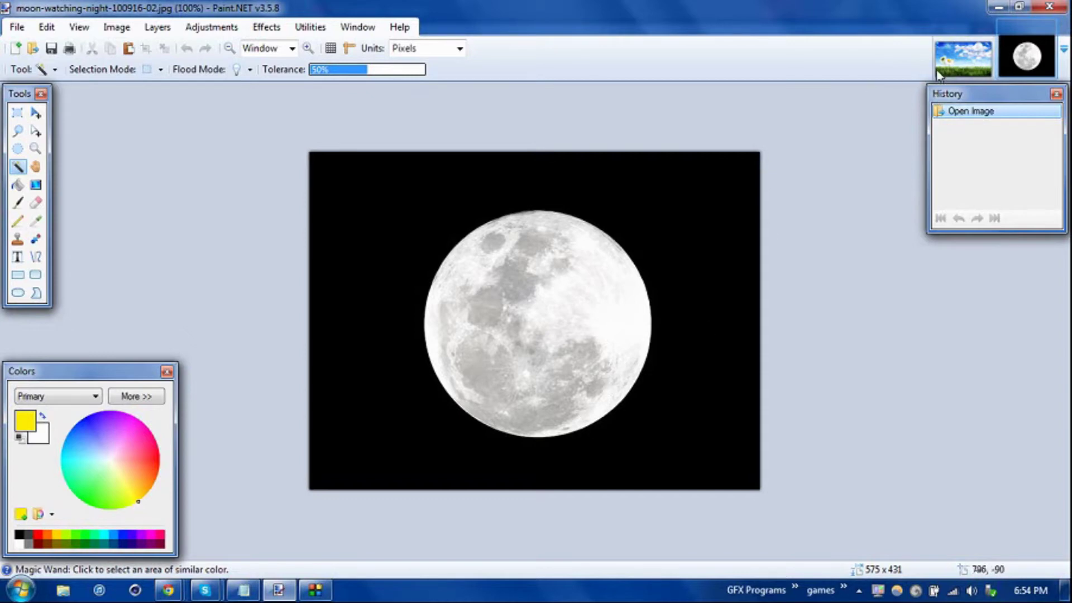
Switch between the cloud and moon photos and try a yellow ellipse on the moon, then undo it.
{"action": "left_click", "coordinate": [963, 58]}
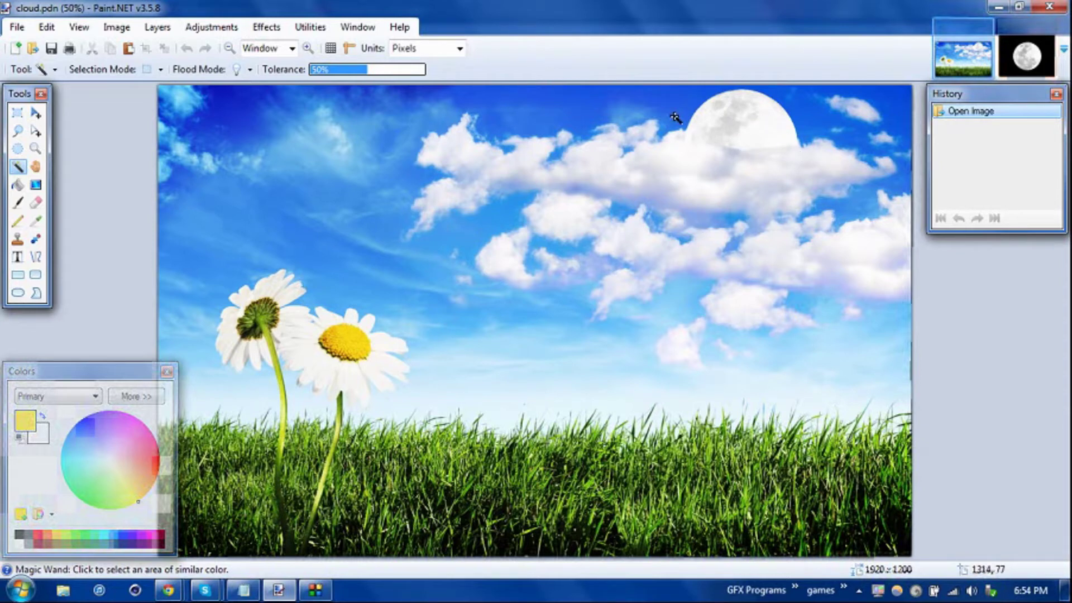
{"action": "left_click", "coordinate": [1028, 61]}
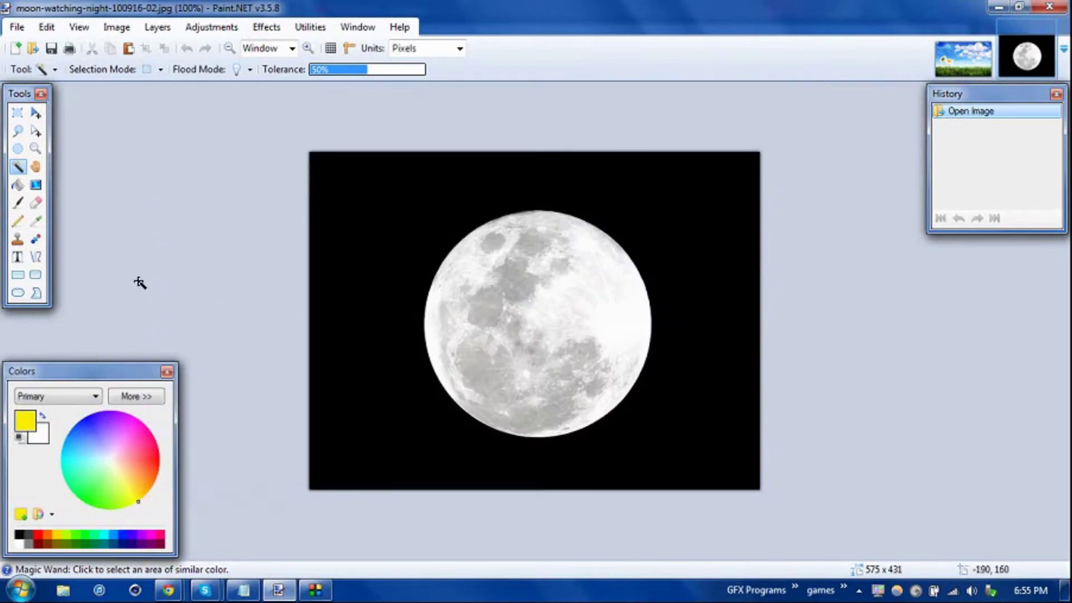
{"action": "left_click", "coordinate": [18, 292]}
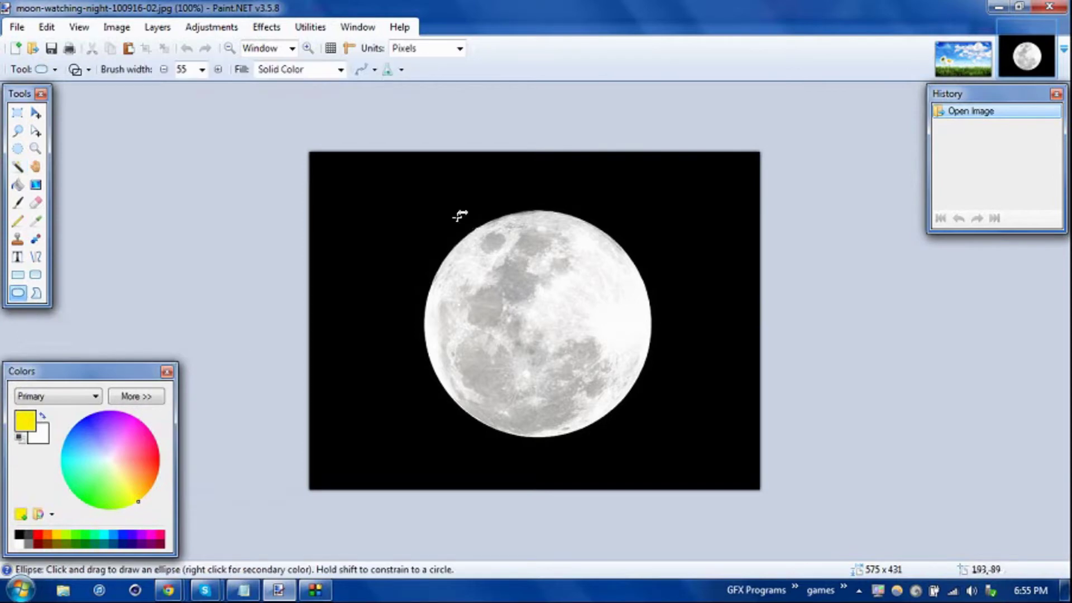
{"action": "left_click_drag", "start_coordinate": [463, 214], "coordinate": [645, 388]}
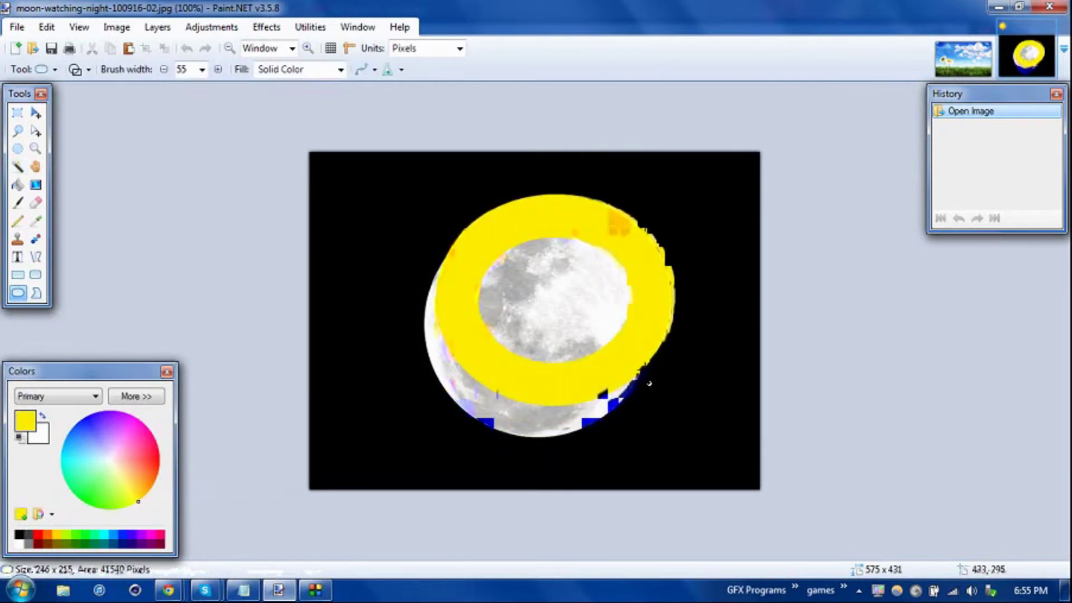
{"action": "key", "text": "ctrl+z"}
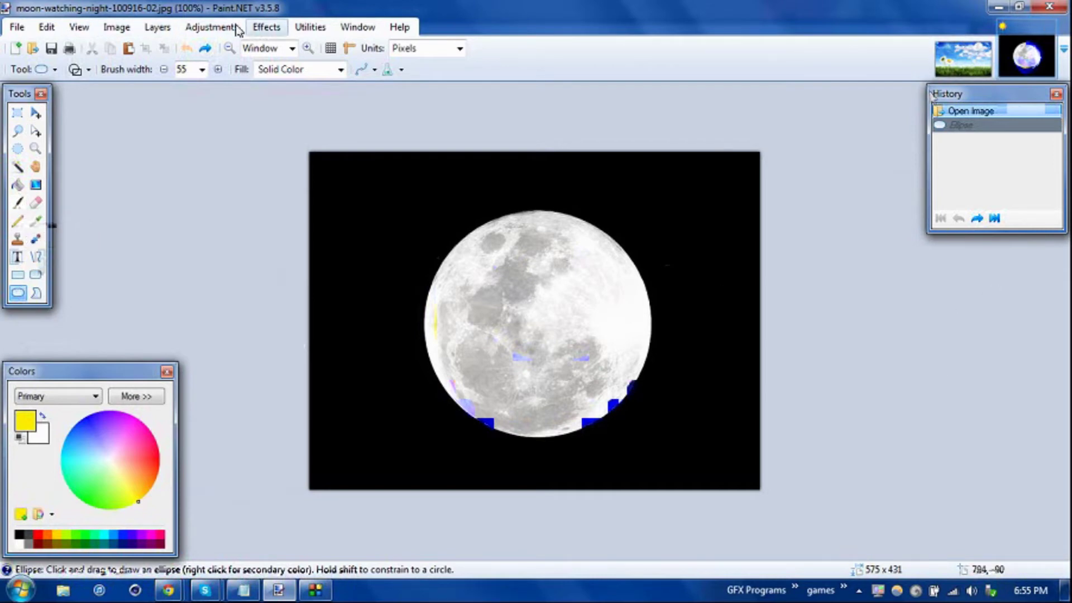
Reset window locations to show the Layers panel and add an empty Layer 2.
{"action": "left_click", "coordinate": [83, 29]}
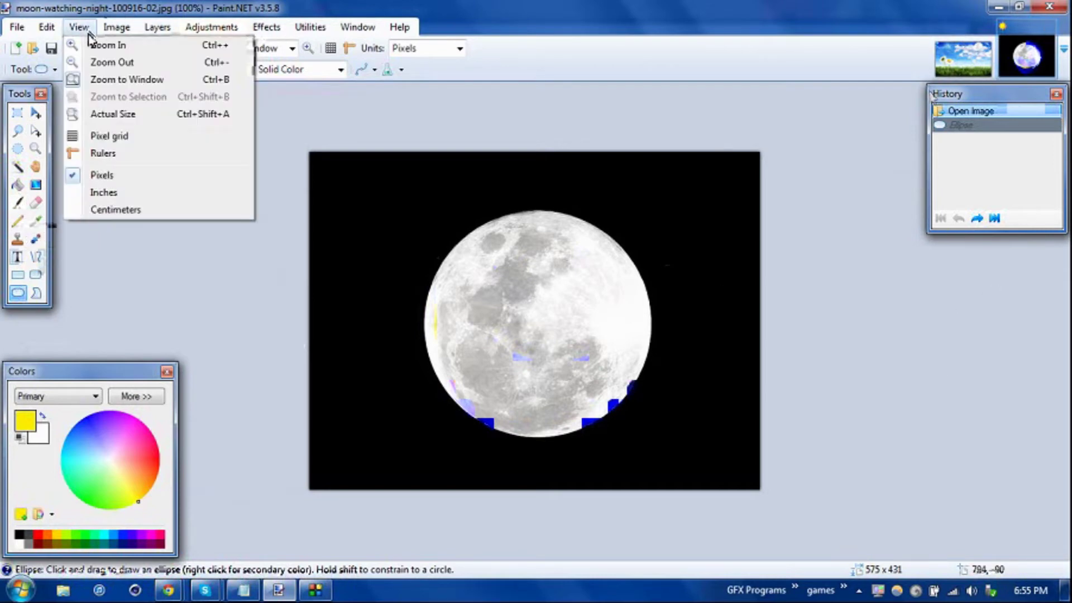
{"action": "mouse_move", "coordinate": [168, 29]}
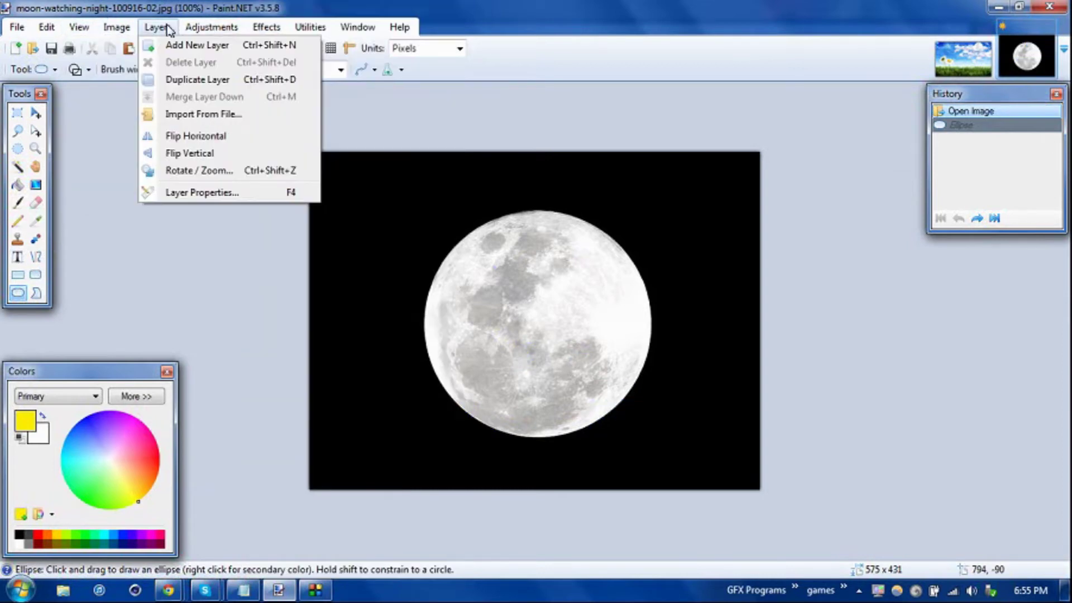
{"action": "left_click", "coordinate": [609, 28]}
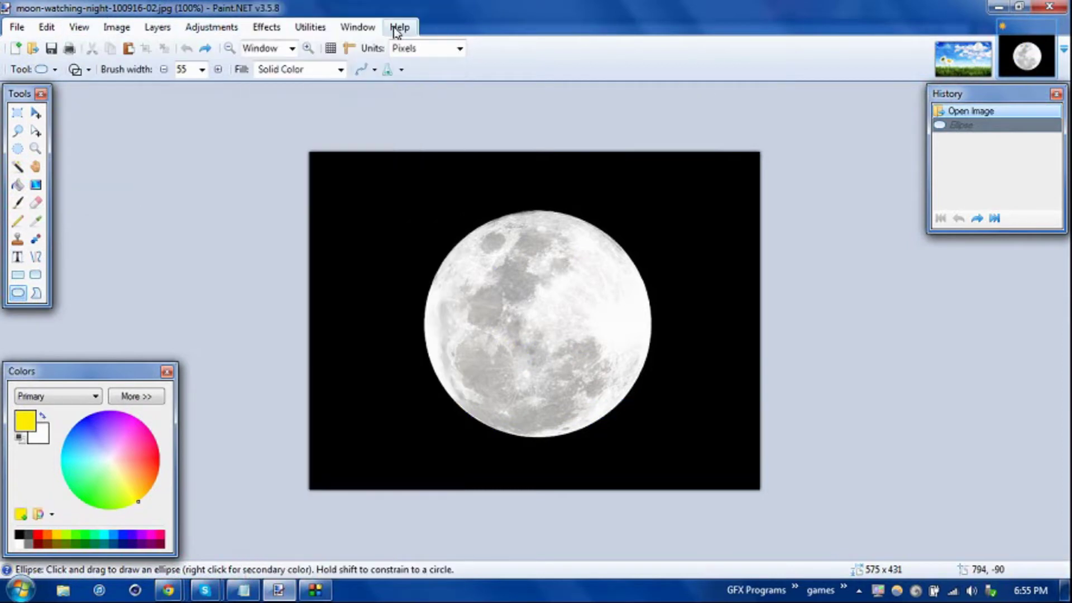
{"action": "left_click", "coordinate": [382, 29]}
{"action": "left_click", "coordinate": [454, 215]}
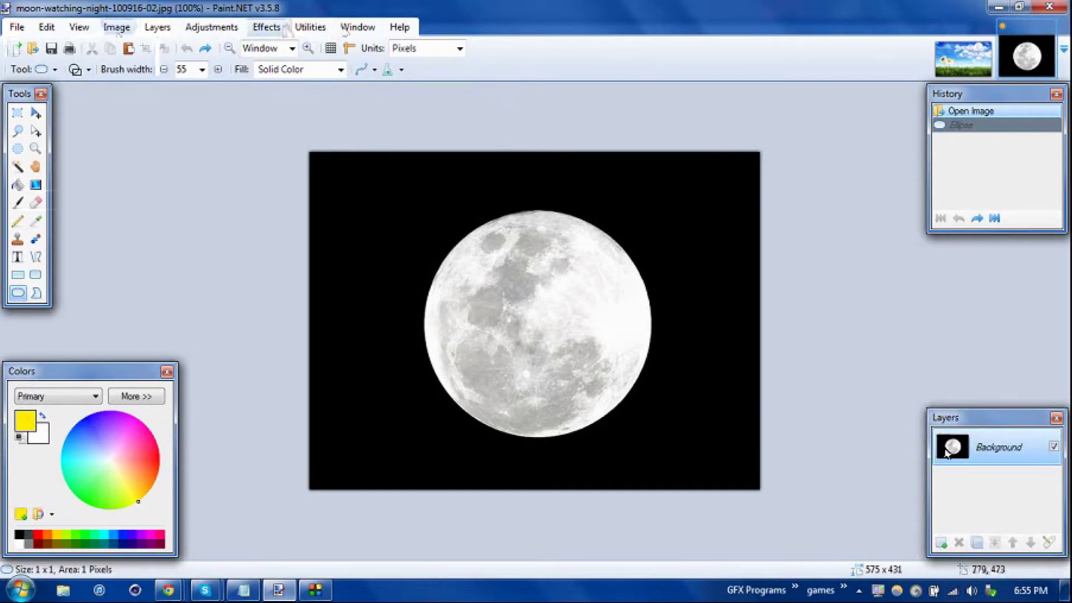
{"action": "left_click", "coordinate": [942, 542]}
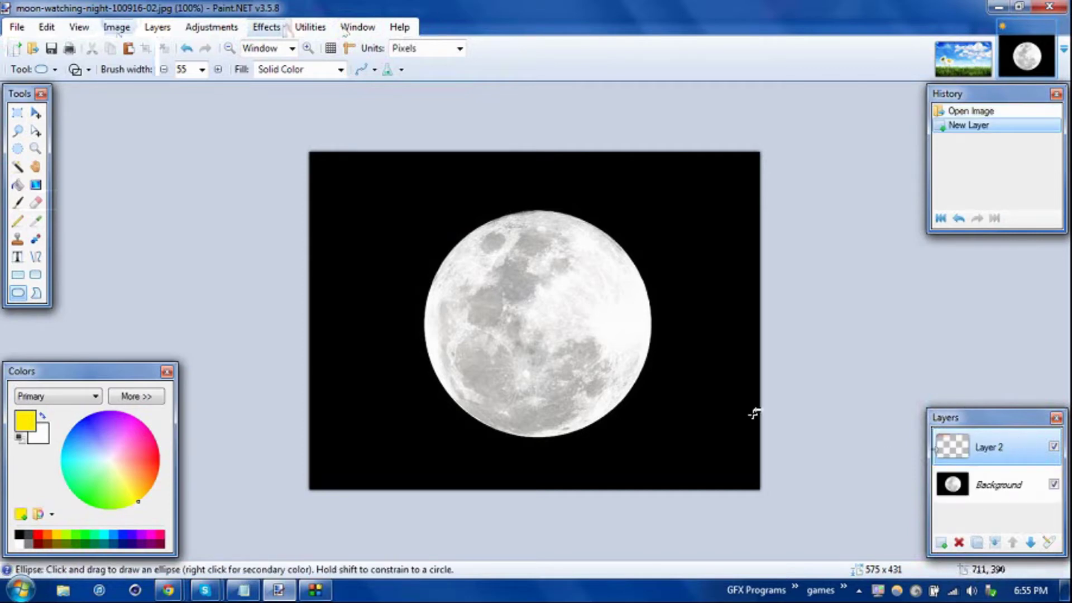
Set the Paintbrush to width 65 with cyan as the paint colour.
{"action": "left_click", "coordinate": [17, 202]}
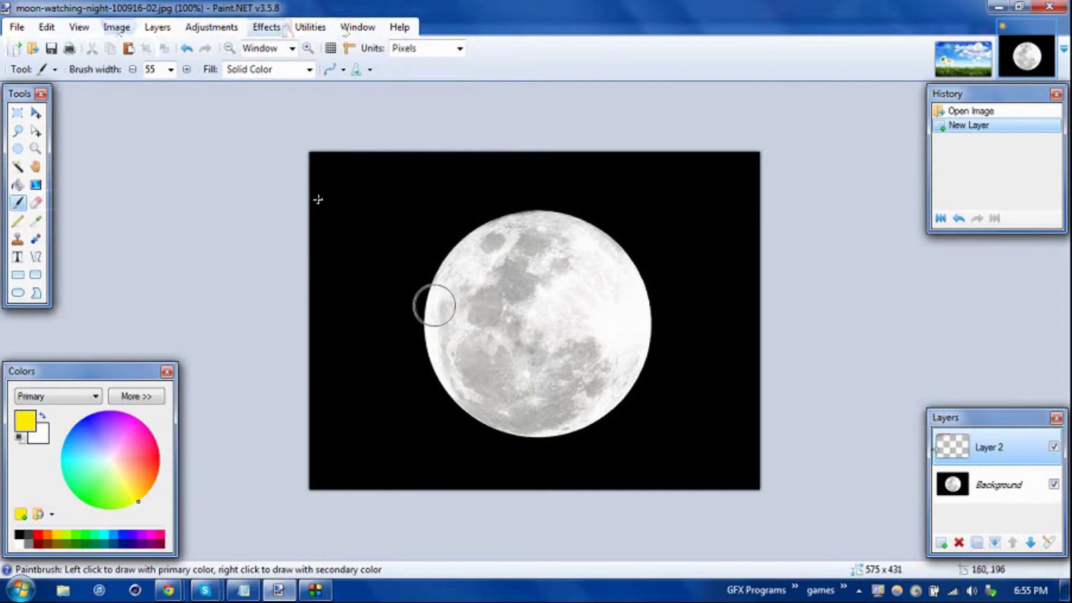
{"action": "left_click", "coordinate": [170, 69]}
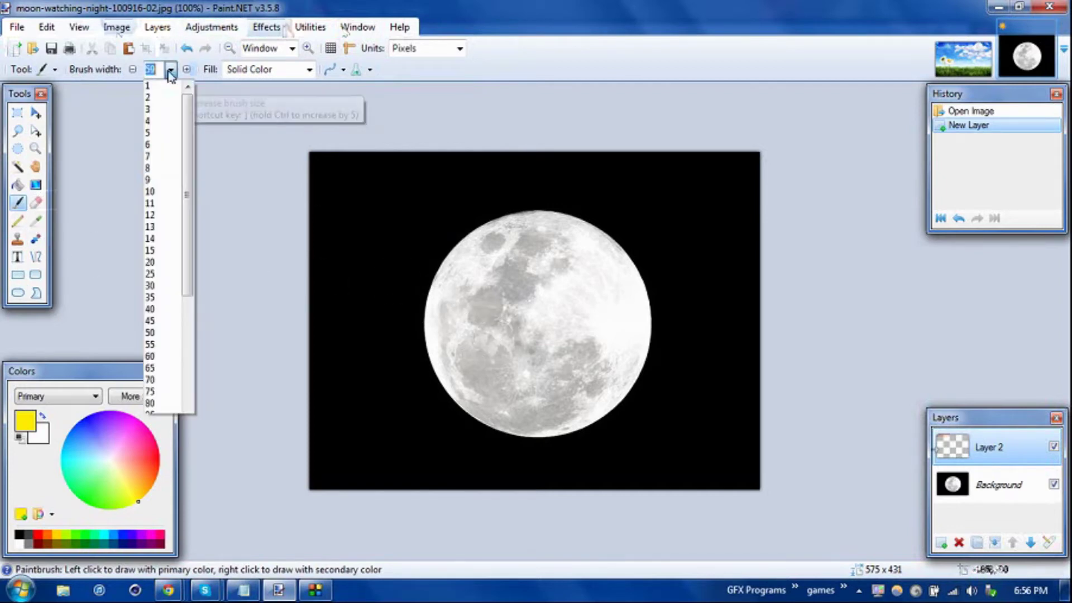
{"action": "left_click", "coordinate": [162, 369]}
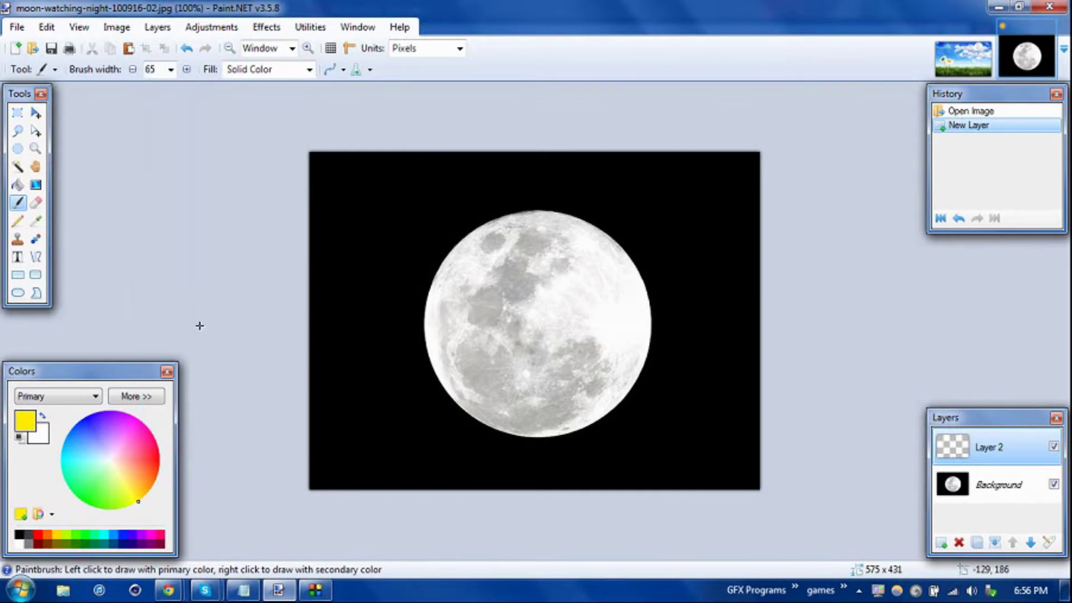
{"action": "mouse_move", "coordinate": [132, 502]}
{"action": "left_mouse_down"}
{"action": "mouse_move", "coordinate": [40, 452]}
{"action": "mouse_move", "coordinate": [26, 479]}
{"action": "left_mouse_up"}
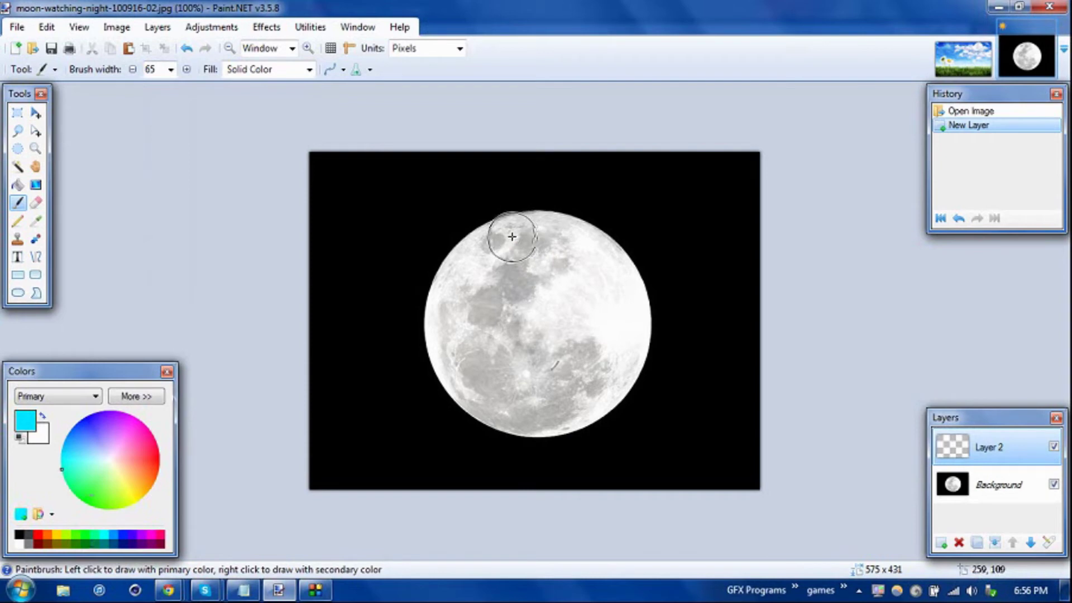
Paint a solid cyan disc over the whole moon on Layer 2.
{"action": "mouse_move", "coordinate": [512, 239]}
{"action": "left_mouse_down"}
{"action": "mouse_move", "coordinate": [452, 292]}
{"action": "mouse_move", "coordinate": [461, 278]}
{"action": "mouse_move", "coordinate": [461, 295]}
{"action": "mouse_move", "coordinate": [463, 276]}
{"action": "mouse_move", "coordinate": [467, 317]}
{"action": "left_mouse_up"}
{"action": "key", "text": "ctrl+z"}
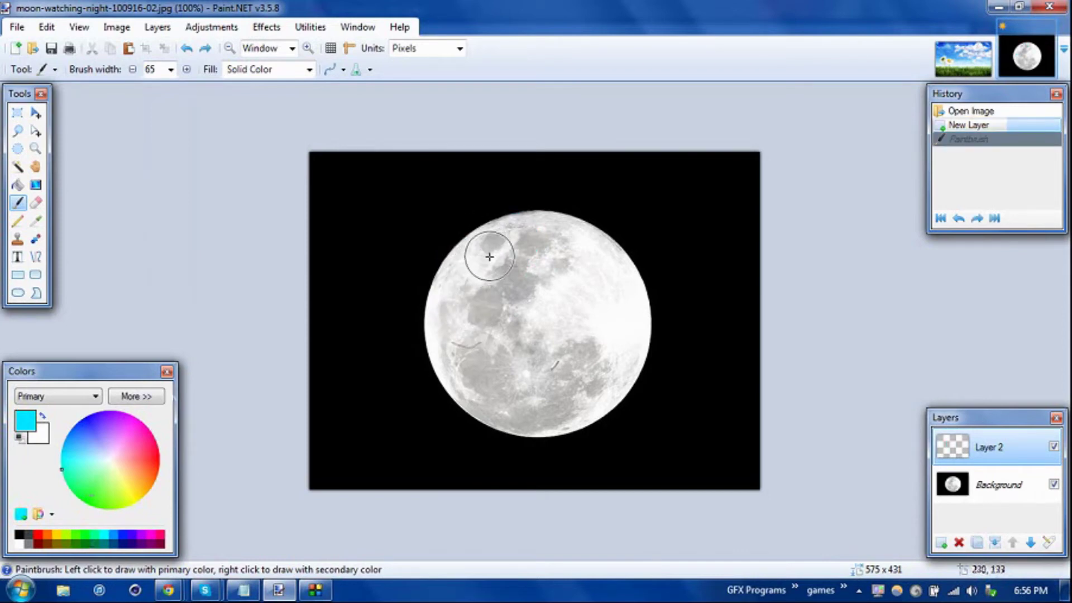
{"action": "mouse_move", "coordinate": [527, 232]}
{"action": "left_mouse_down"}
{"action": "mouse_move", "coordinate": [471, 265]}
{"action": "mouse_move", "coordinate": [450, 305]}
{"action": "mouse_move", "coordinate": [456, 289]}
{"action": "mouse_move", "coordinate": [447, 334]}
{"action": "mouse_move", "coordinate": [470, 387]}
{"action": "mouse_move", "coordinate": [511, 410]}
{"action": "mouse_move", "coordinate": [560, 411]}
{"action": "mouse_move", "coordinate": [620, 376]}
{"action": "mouse_move", "coordinate": [626, 291]}
{"action": "mouse_move", "coordinate": [575, 241]}
{"action": "mouse_move", "coordinate": [534, 244]}
{"action": "mouse_move", "coordinate": [473, 357]}
{"action": "mouse_move", "coordinate": [537, 357]}
{"action": "mouse_move", "coordinate": [579, 319]}
{"action": "mouse_move", "coordinate": [546, 274]}
{"action": "mouse_move", "coordinate": [570, 370]}
{"action": "mouse_move", "coordinate": [598, 337]}
{"action": "mouse_move", "coordinate": [585, 309]}
{"action": "mouse_move", "coordinate": [591, 330]}
{"action": "left_mouse_up"}
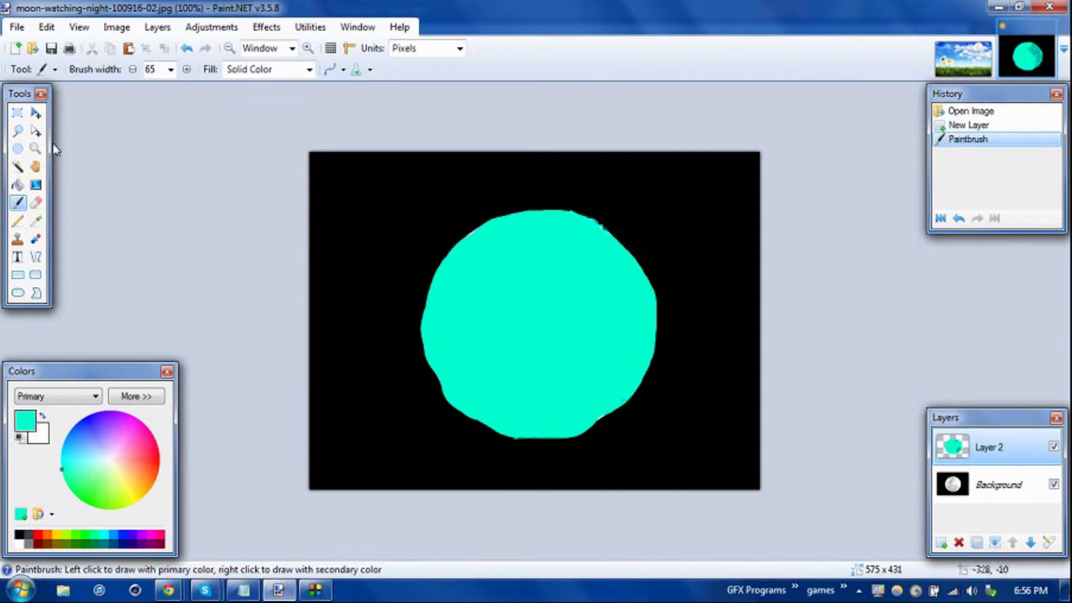
{"action": "left_click", "coordinate": [34, 203]}
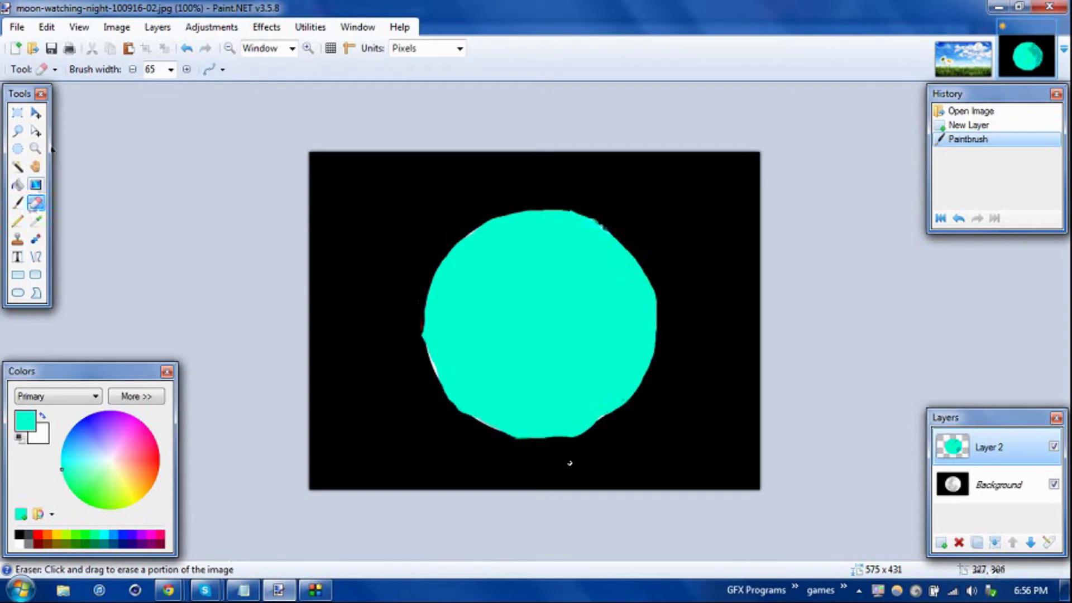
Erase the stray cyan along the disc's lower-left edge.
{"action": "left_click_drag", "start_coordinate": [594, 457], "coordinate": [648, 499]}
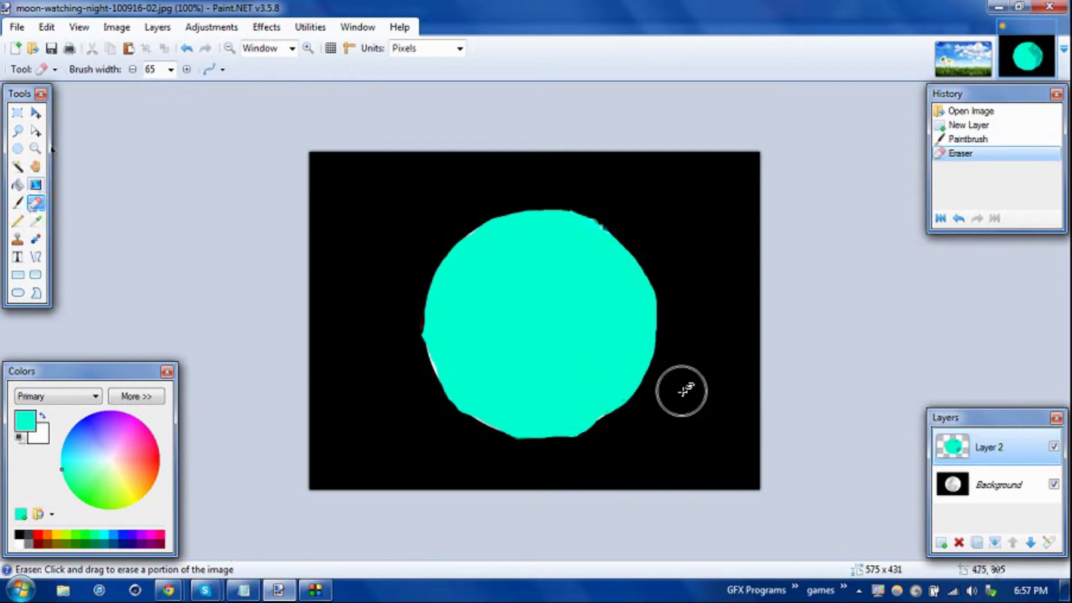
{"action": "left_click", "coordinate": [18, 173]}
Magic Wand-select the cyan disc, hide Layer 2, and test-erase the moon photo, then undo.
{"action": "left_click", "coordinate": [542, 320]}
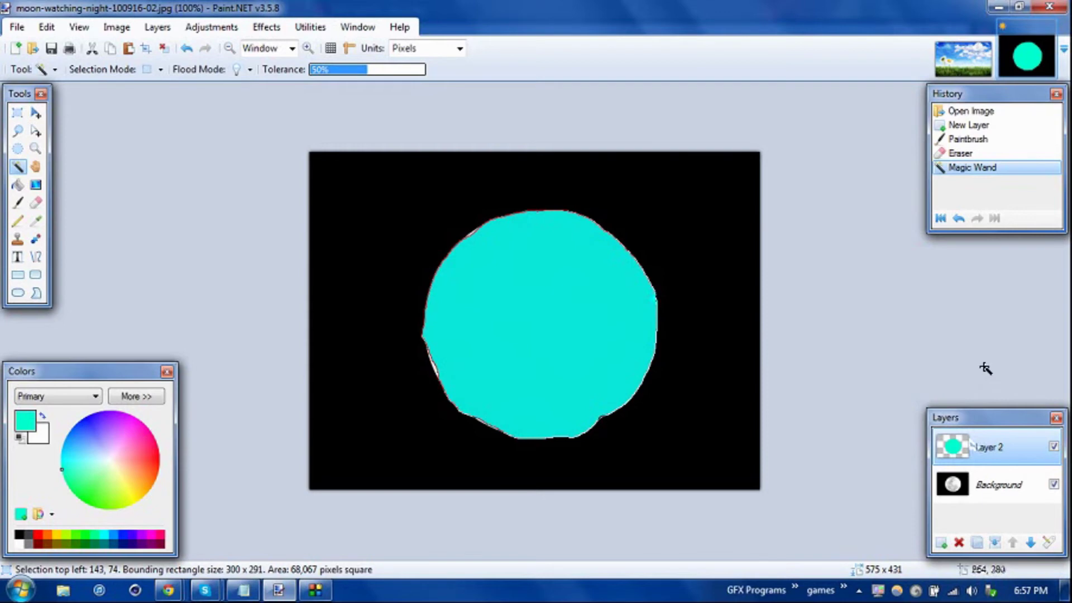
{"action": "left_click", "coordinate": [1054, 447]}
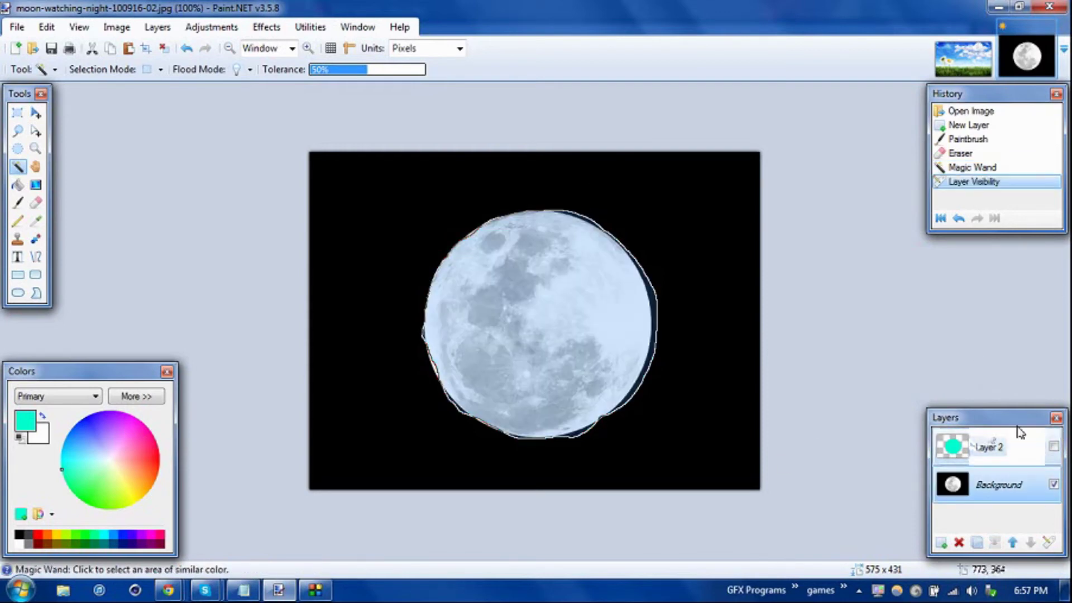
{"action": "left_click", "coordinate": [36, 203]}
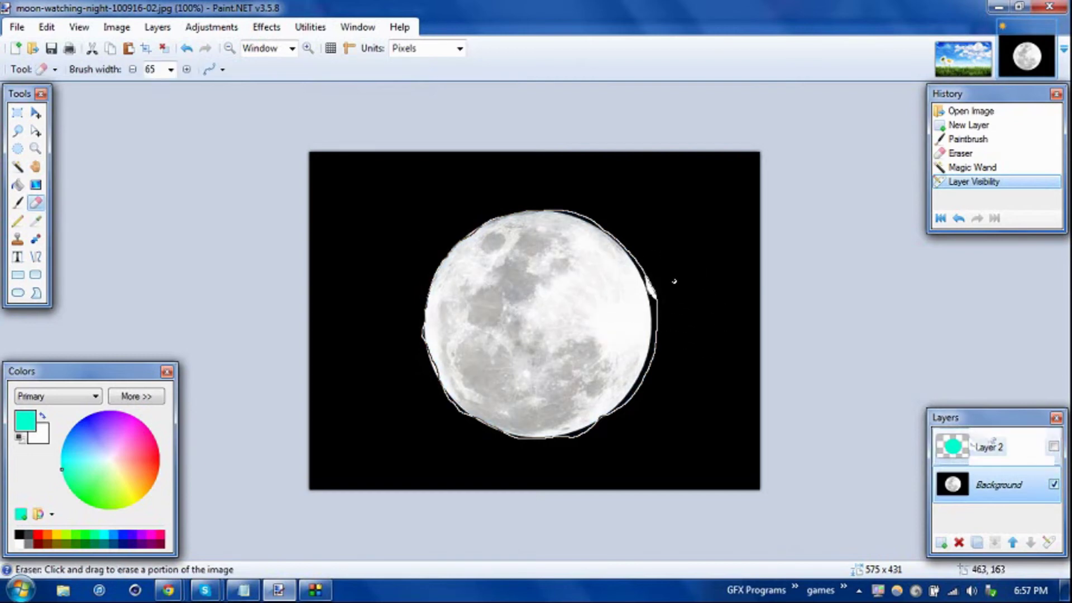
{"action": "left_click", "coordinate": [743, 253]}
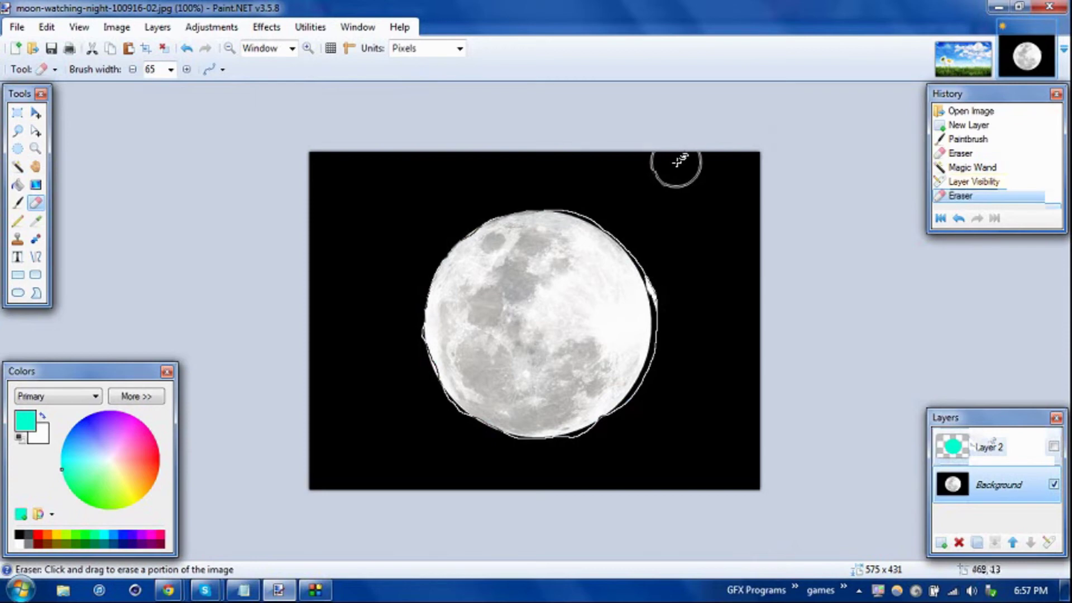
{"action": "key", "text": "ctrl+z"}
Toggle Layer 2 back on and off, then trial-delete the moon selection and undo it.
{"action": "left_click", "coordinate": [1054, 446]}
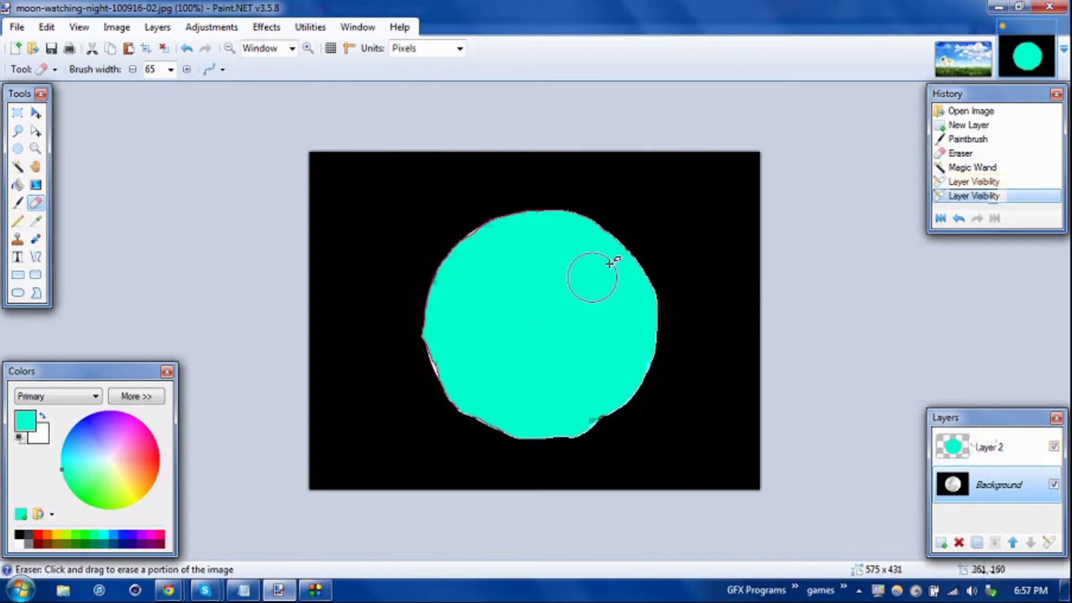
{"action": "left_click", "coordinate": [1054, 447]}
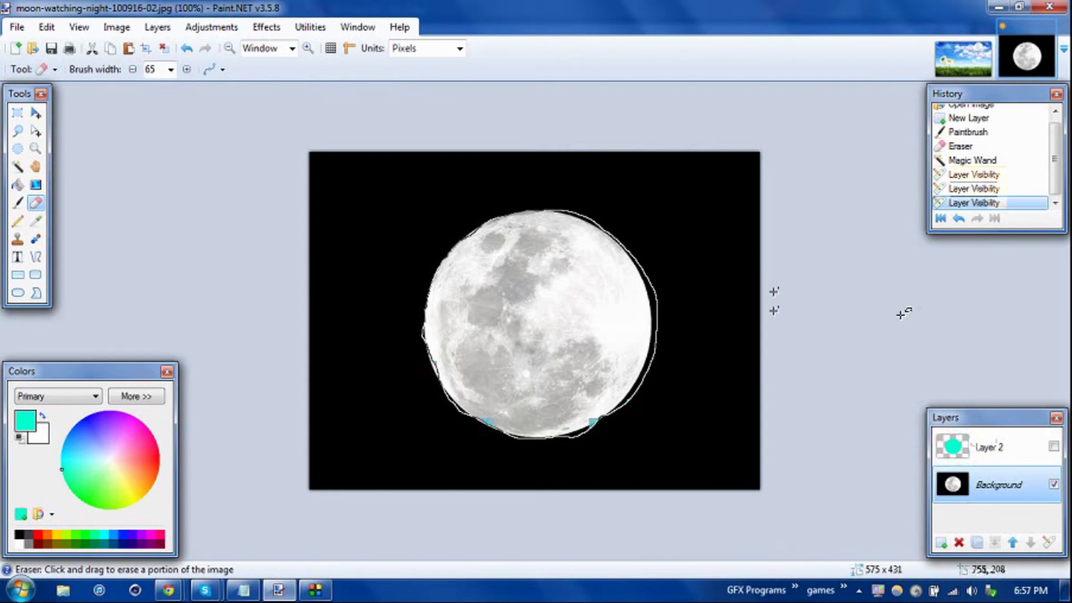
{"action": "key", "text": "Delete"}
{"action": "key", "text": "ctrl+z"}
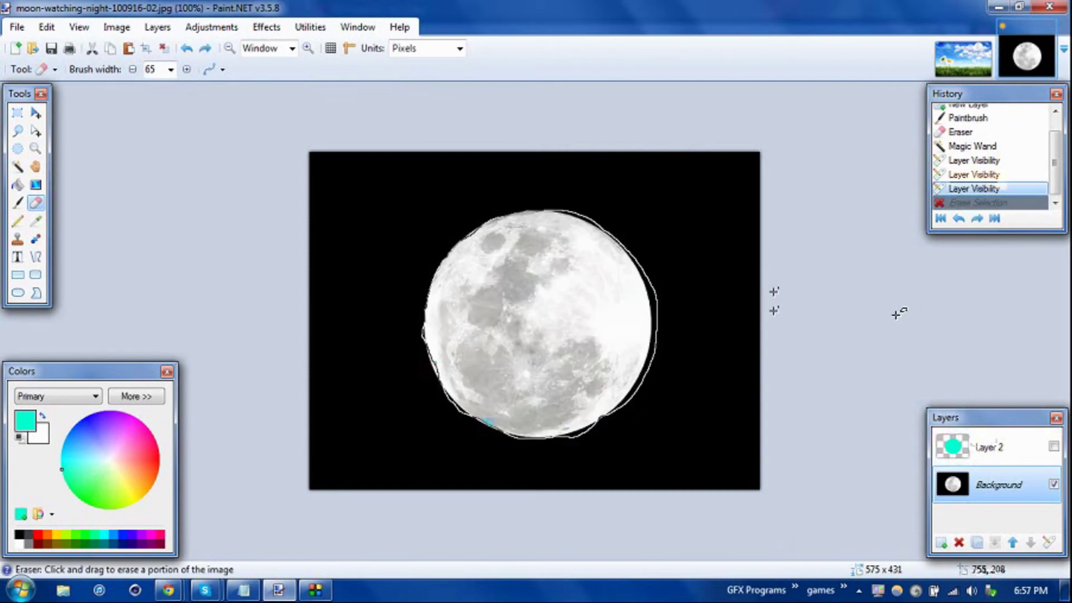
{"action": "left_click", "coordinate": [65, 28]}
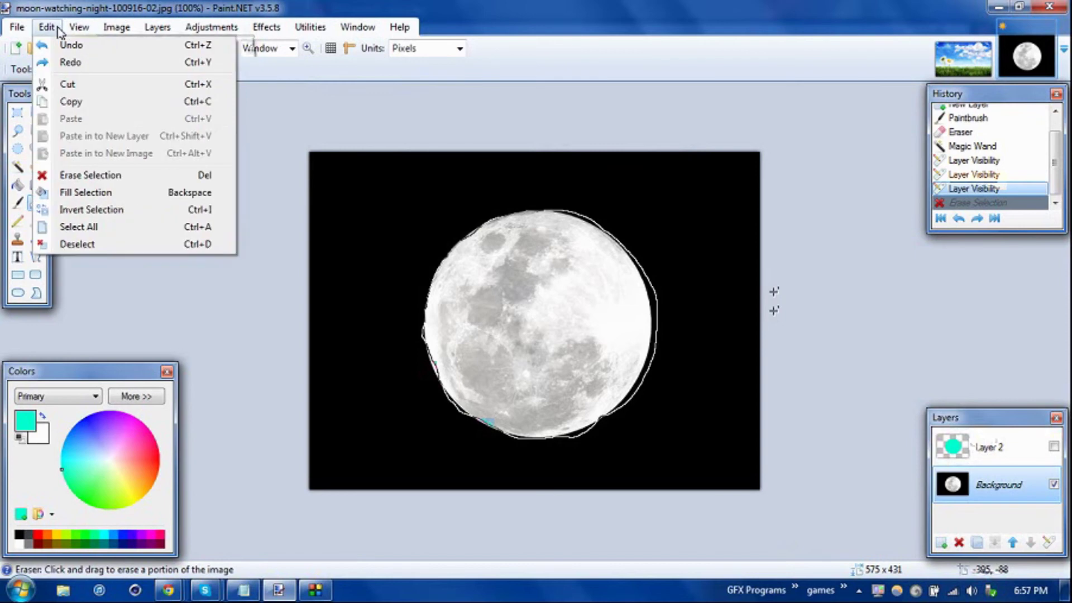
Invert the moon selection to the black sky and delete it to transparency.
{"action": "left_click", "coordinate": [58, 29]}
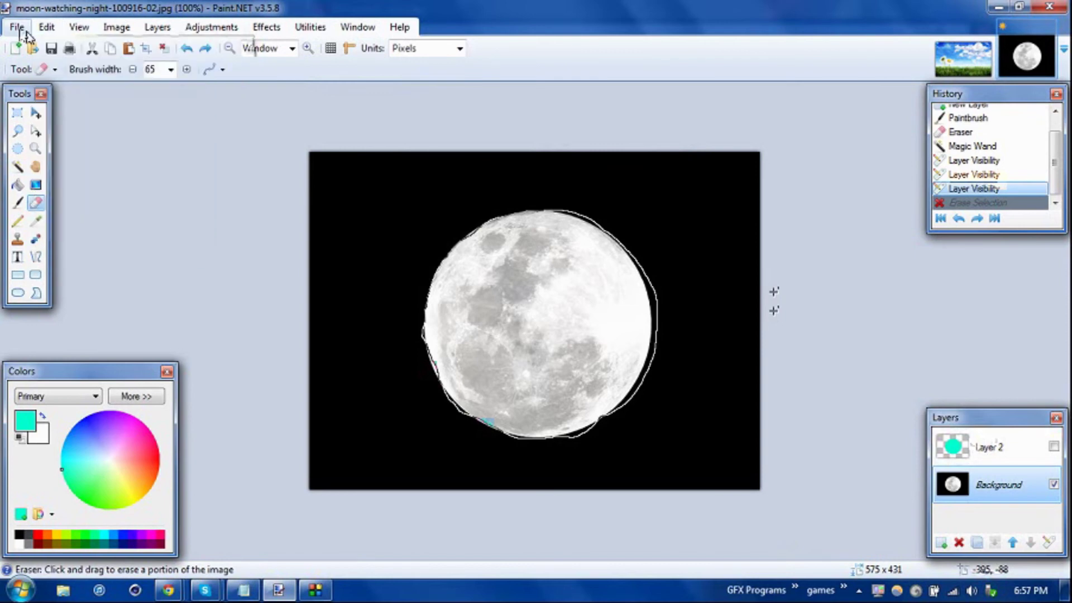
{"action": "left_click", "coordinate": [116, 27]}
{"action": "mouse_move", "coordinate": [47, 27]}
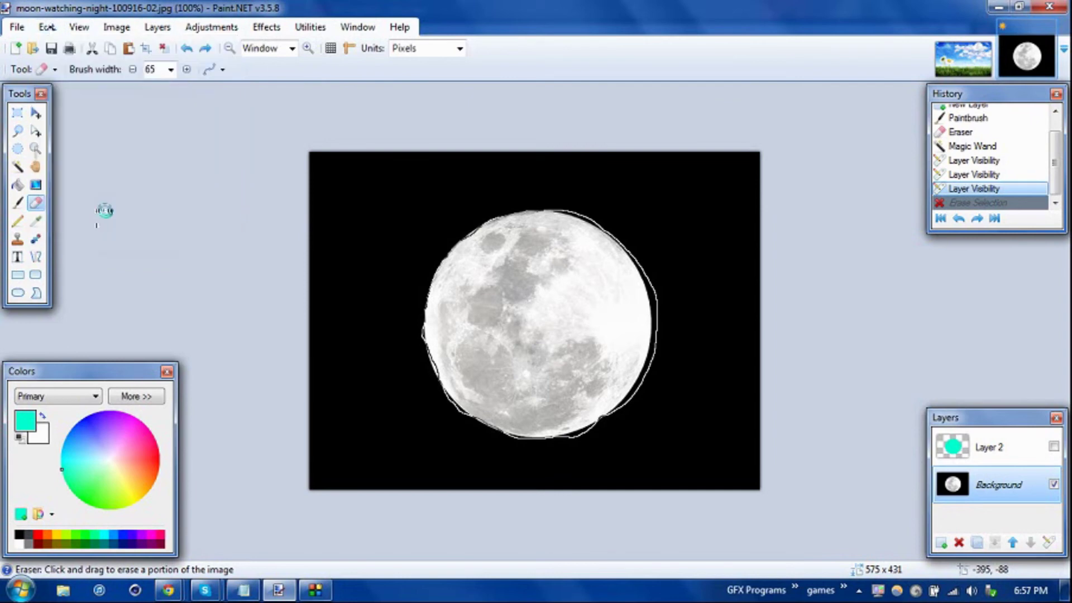
{"action": "left_click", "coordinate": [103, 212]}
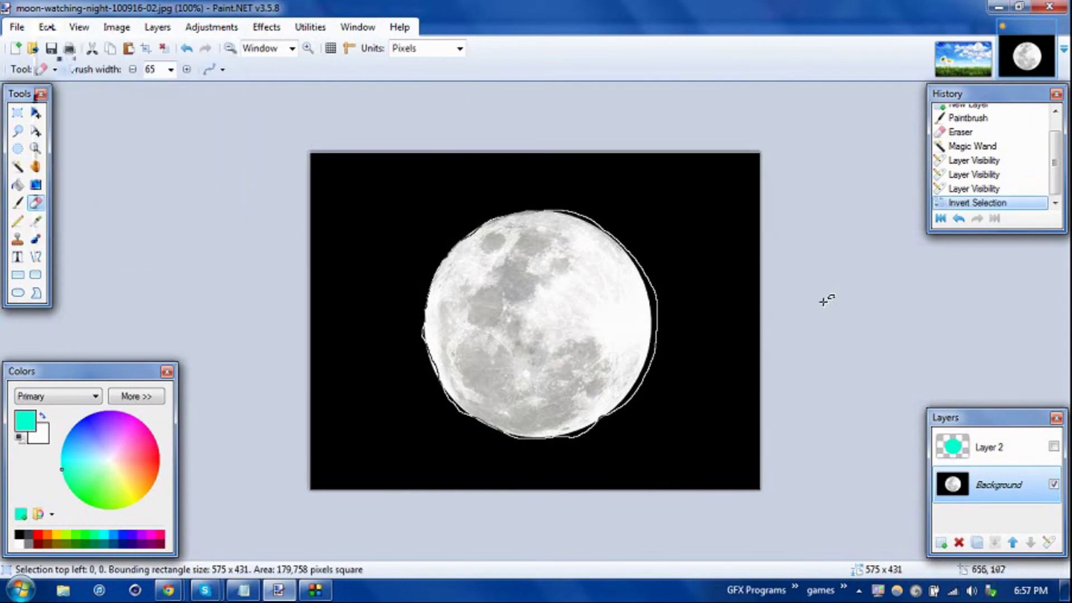
{"action": "key", "text": "Delete"}
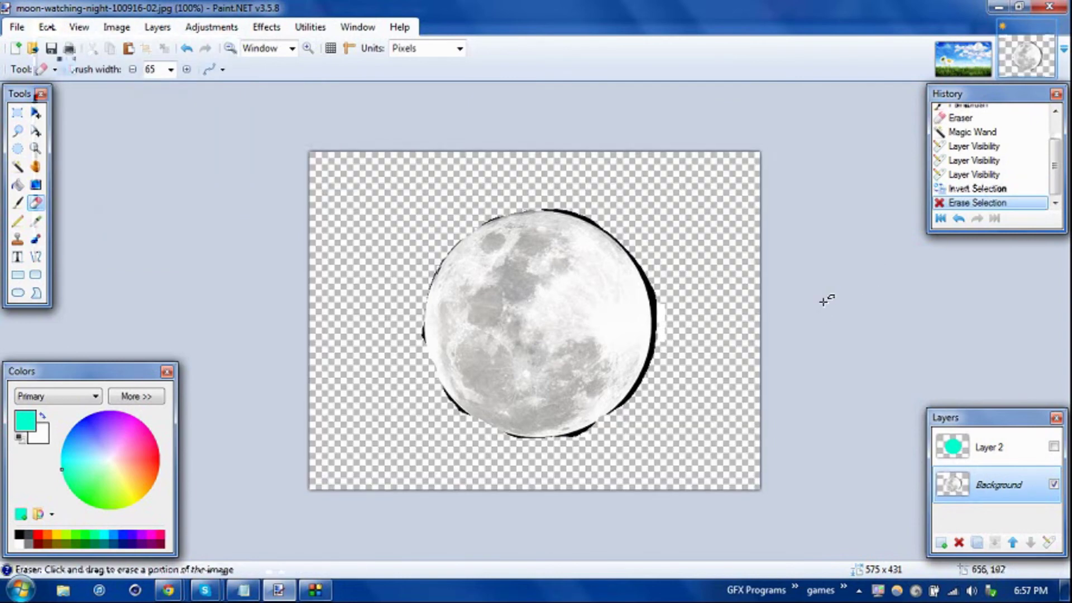